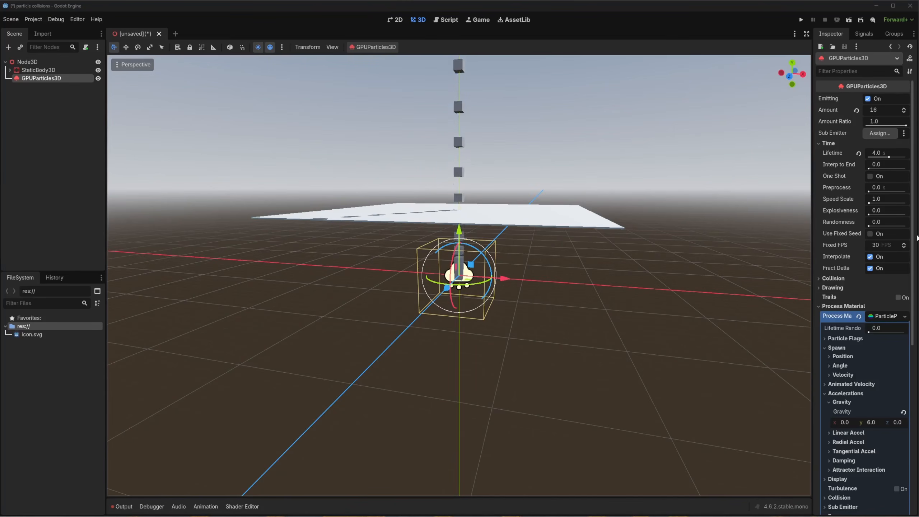
Step: Set the collision mode of the GPUParticles3D node's process material to Rigid
{"action": "middle_click_drag", "start_coordinate": [586, 279], "coordinate": [570, 296]}
{"action": "left_click", "coordinate": [593, 298]}
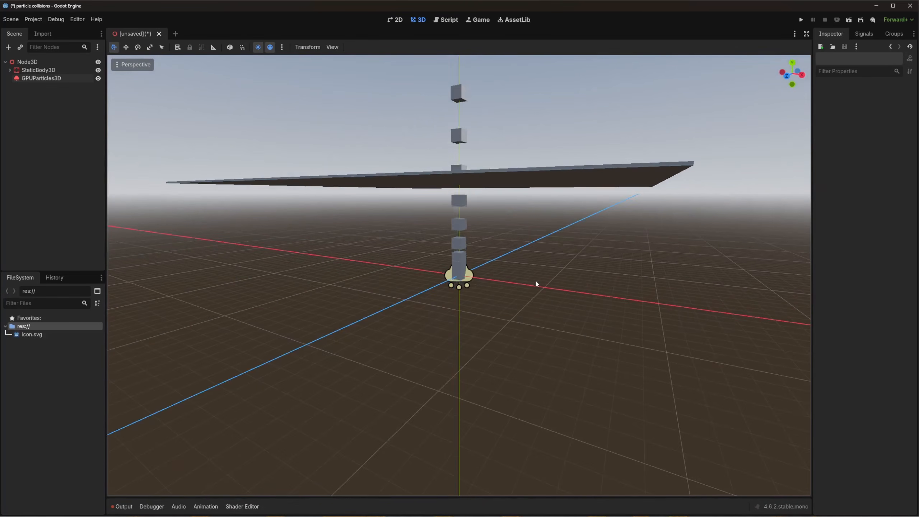
{"action": "scroll", "coordinate": [572, 282], "scroll_direction": "down", "scroll_amount": 2}
{"action": "scroll", "coordinate": [572, 282], "scroll_direction": "up", "scroll_amount": 5}
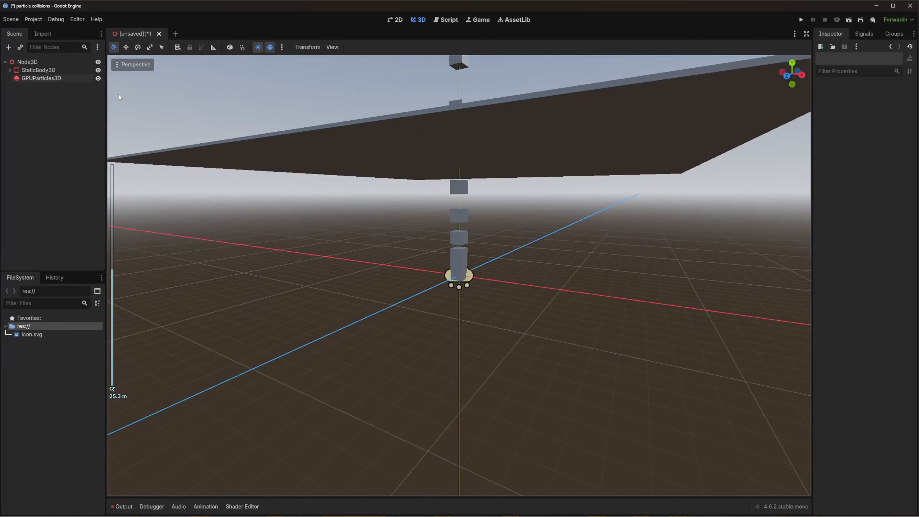
{"action": "left_click", "coordinate": [50, 79]}
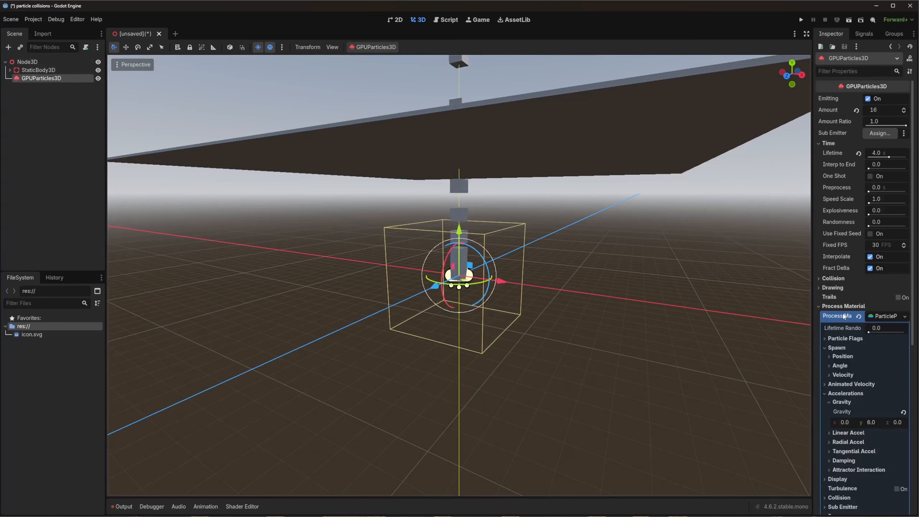
{"action": "scroll", "coordinate": [842, 313], "scroll_direction": "down", "scroll_amount": 5}
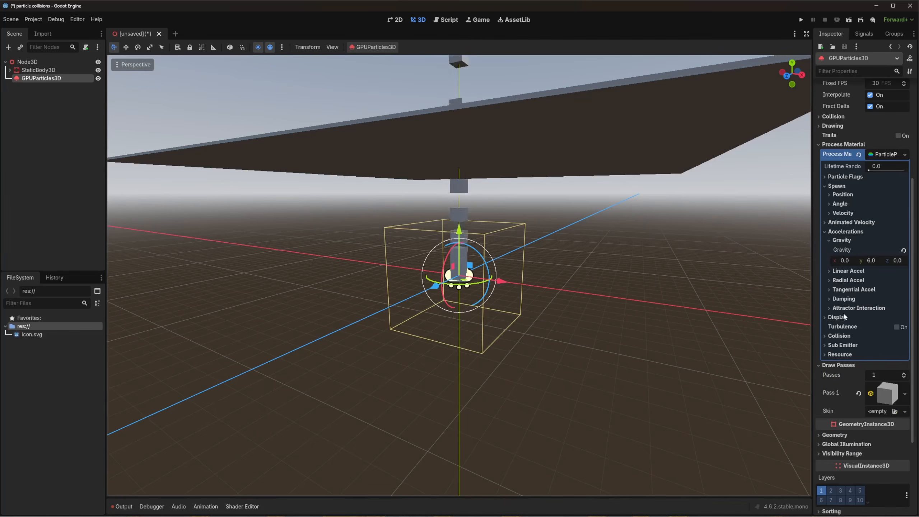
{"action": "left_click", "coordinate": [846, 337]}
{"action": "left_click", "coordinate": [885, 347]}
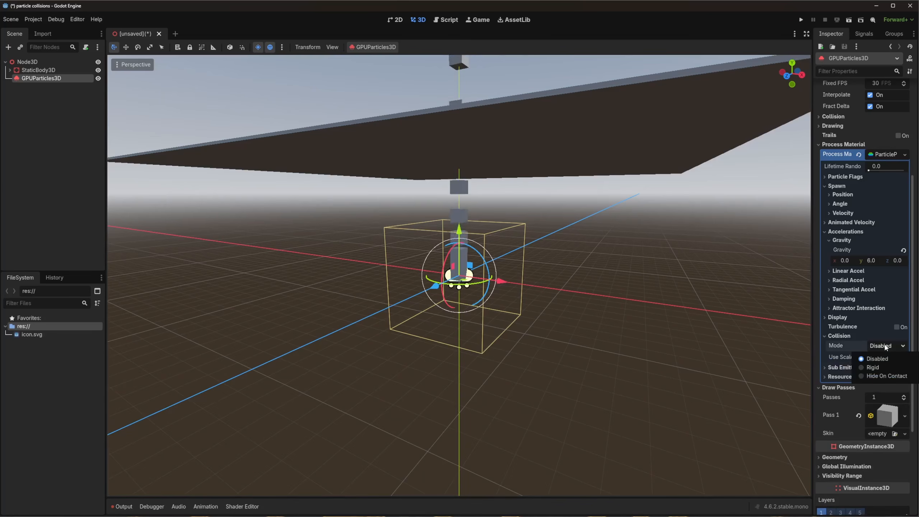
{"action": "left_click", "coordinate": [877, 364]}
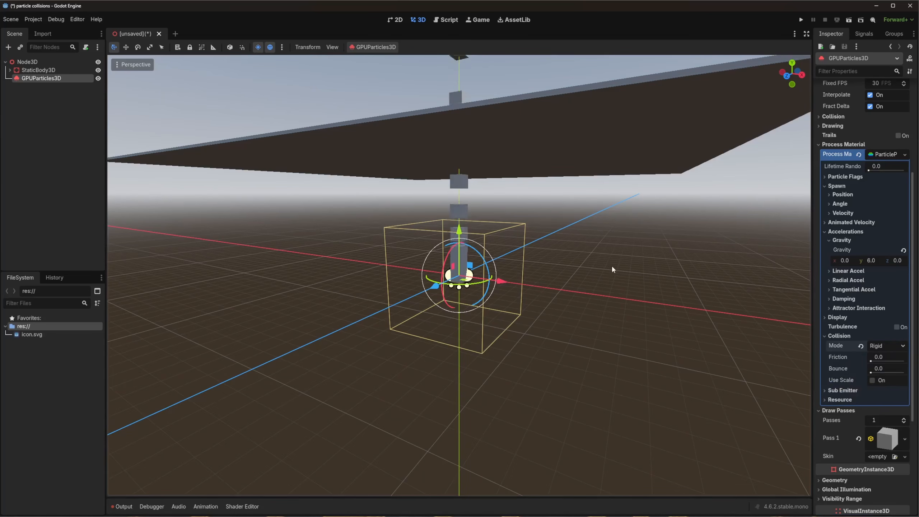
Step: Add a GPUParticlesCollisionBox3D node under the root Node3D
{"action": "scroll", "coordinate": [610, 264], "scroll_direction": "down", "scroll_amount": 3}
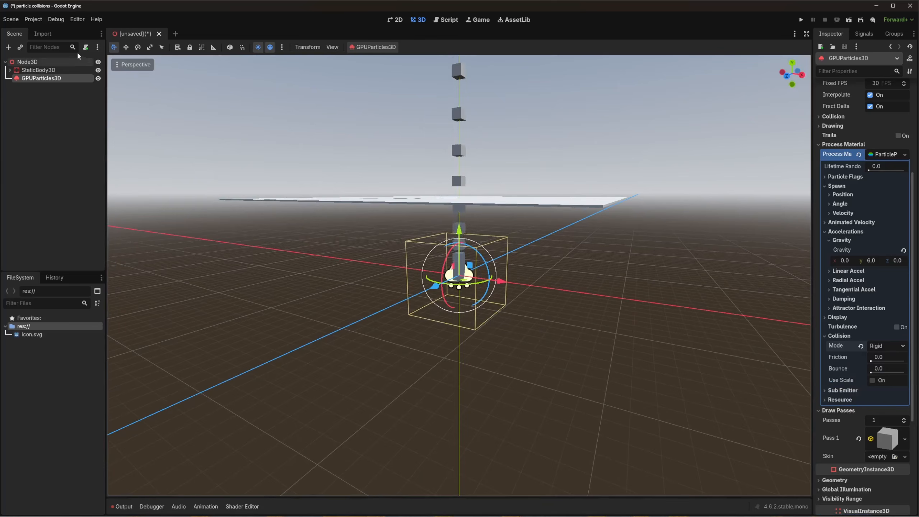
{"action": "left_click", "coordinate": [43, 63]}
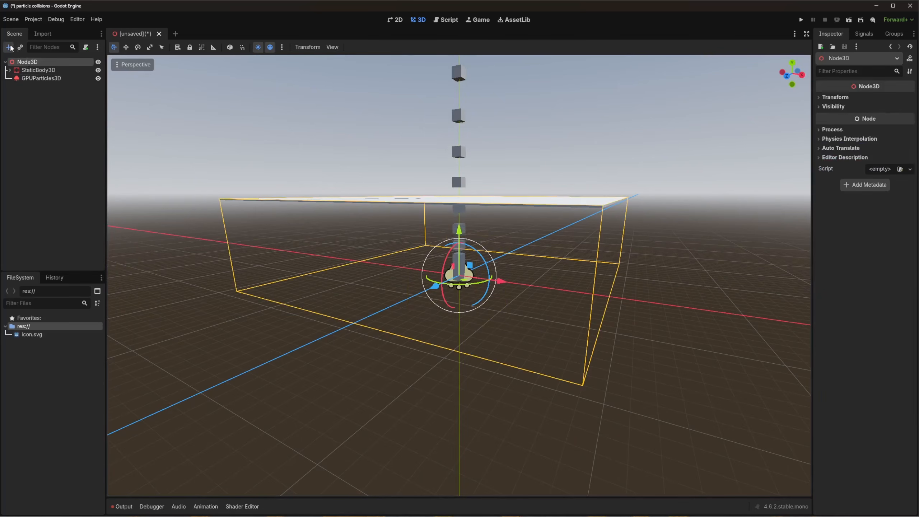
{"action": "left_click", "coordinate": [8, 47]}
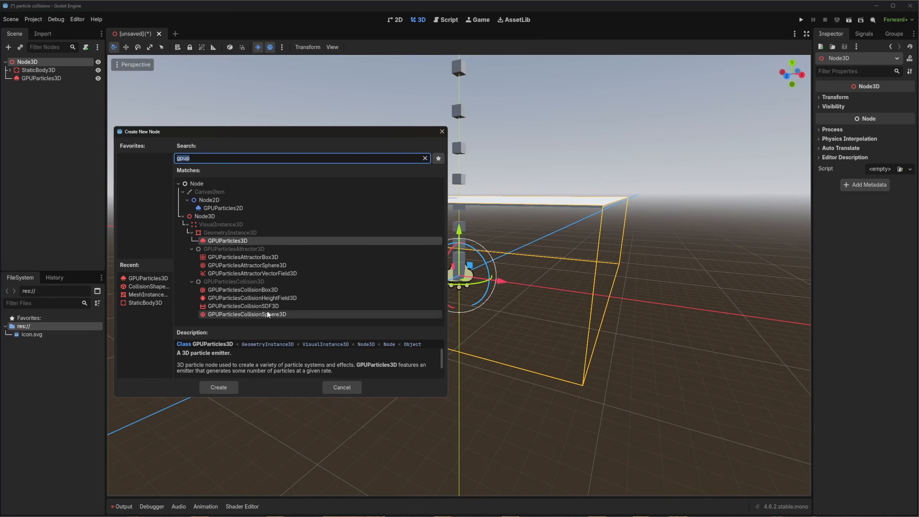
{"action": "double_click", "coordinate": [262, 291]}
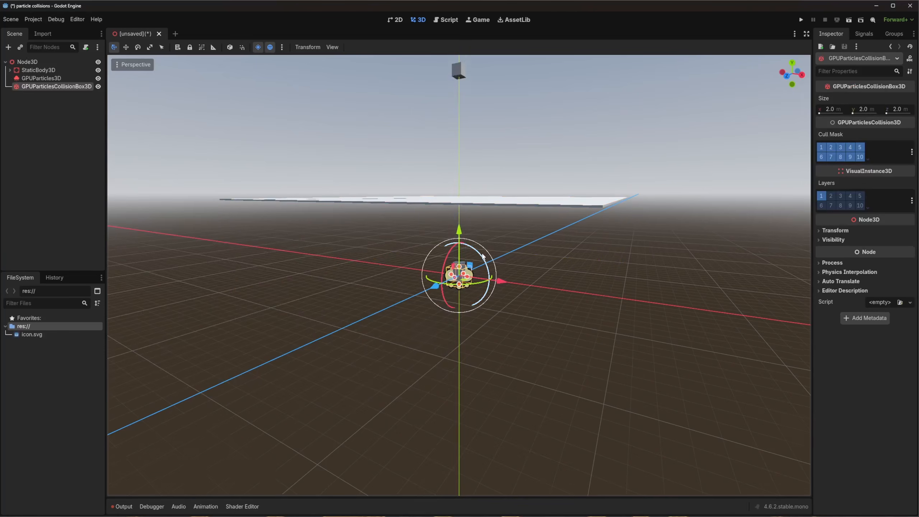
Step: Make the particle collision box a child of StaticBody3D and raise it vertically to the platform's height
{"action": "scroll", "coordinate": [470, 246], "scroll_direction": "up", "scroll_amount": 2}
{"action": "scroll", "coordinate": [459, 232], "scroll_direction": "up", "scroll_amount": 1}
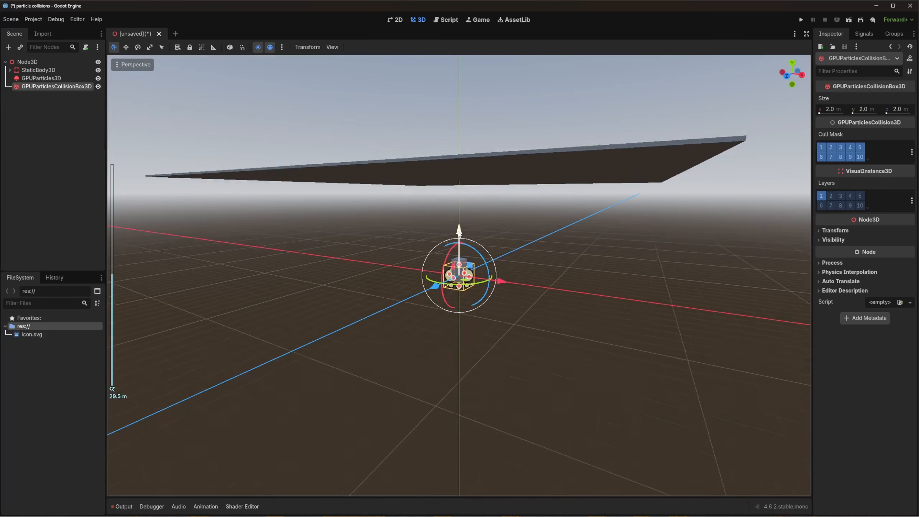
{"action": "left_click_drag", "start_coordinate": [29, 86], "coordinate": [37, 73]}
{"action": "left_click_drag", "start_coordinate": [459, 230], "coordinate": [475, 126]}
{"action": "middle_click_drag", "start_coordinate": [506, 207], "coordinate": [536, 214]}
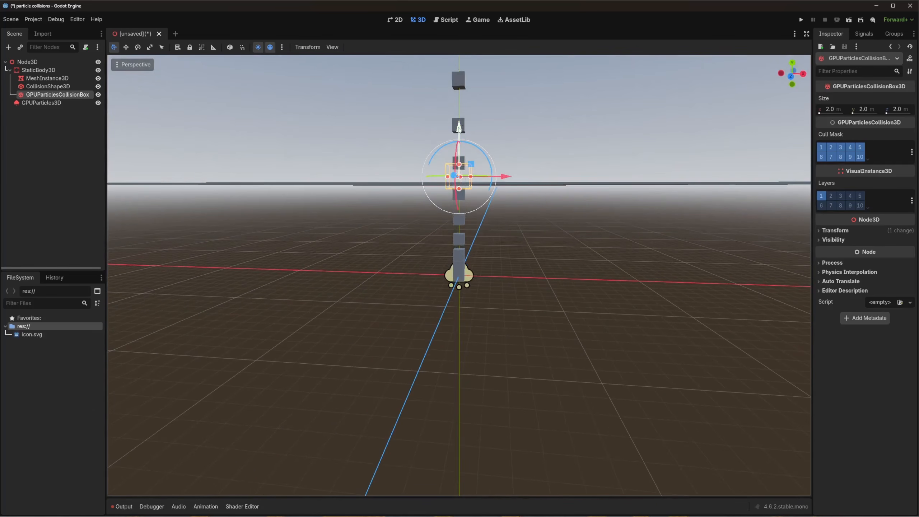
{"action": "left_click_drag", "start_coordinate": [458, 127], "coordinate": [458, 135]}
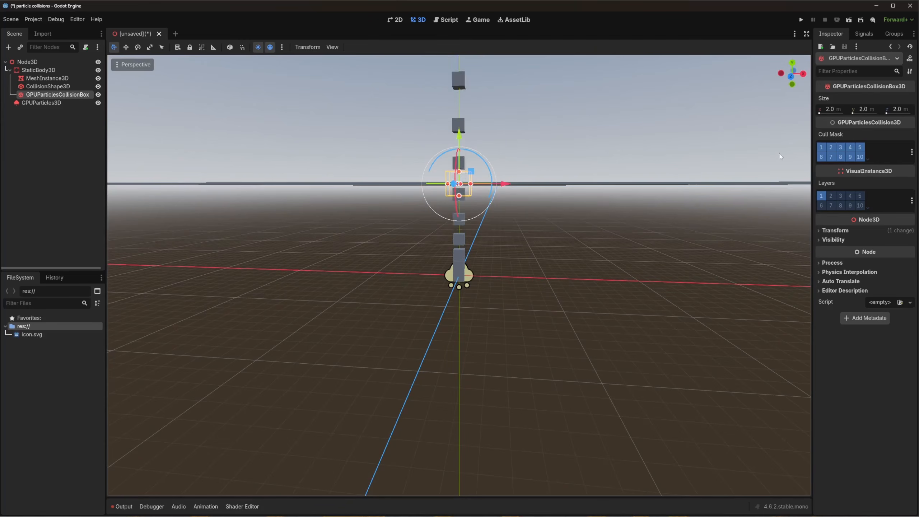
Step: Set the particle collision box's size to 30 m in X, 0.1 m in Y and 30 m in Z
{"action": "left_click", "coordinate": [835, 107]}
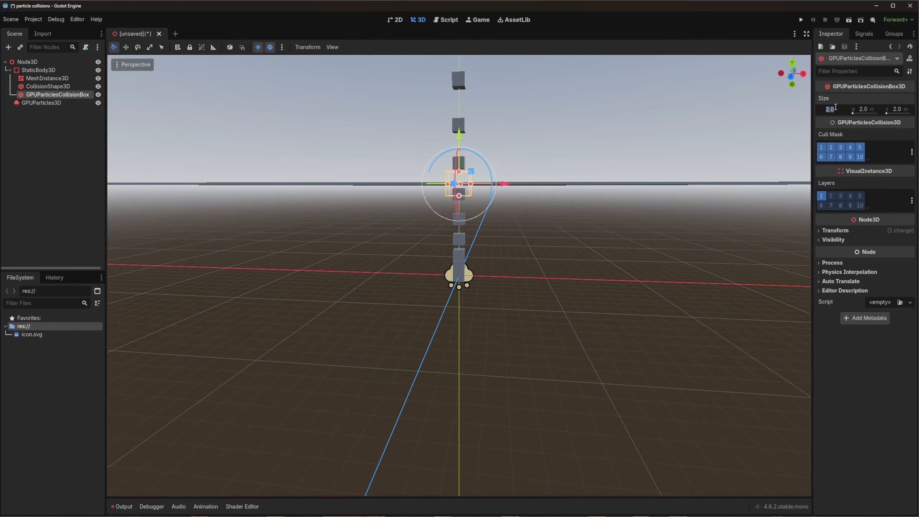
{"action": "type", "text": "30"}
{"action": "key", "text": "Return"}
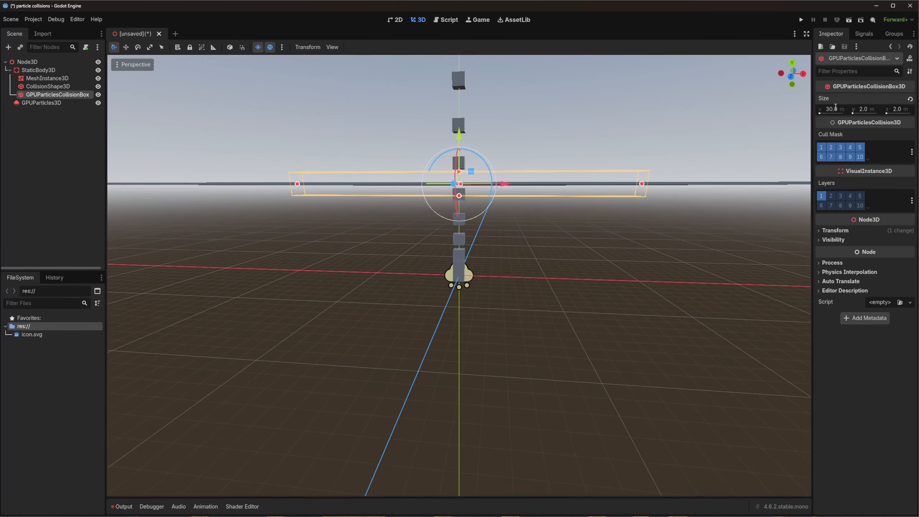
{"action": "left_click", "coordinate": [895, 111]}
{"action": "type", "text": "30"}
{"action": "key", "text": "Return"}
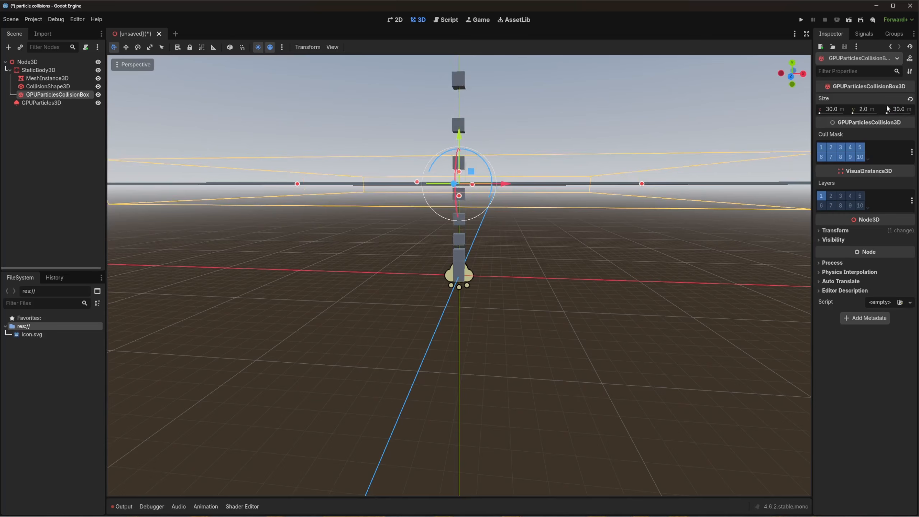
{"action": "scroll", "coordinate": [767, 152], "scroll_direction": "down", "scroll_amount": 9}
{"action": "left_click", "coordinate": [863, 109]}
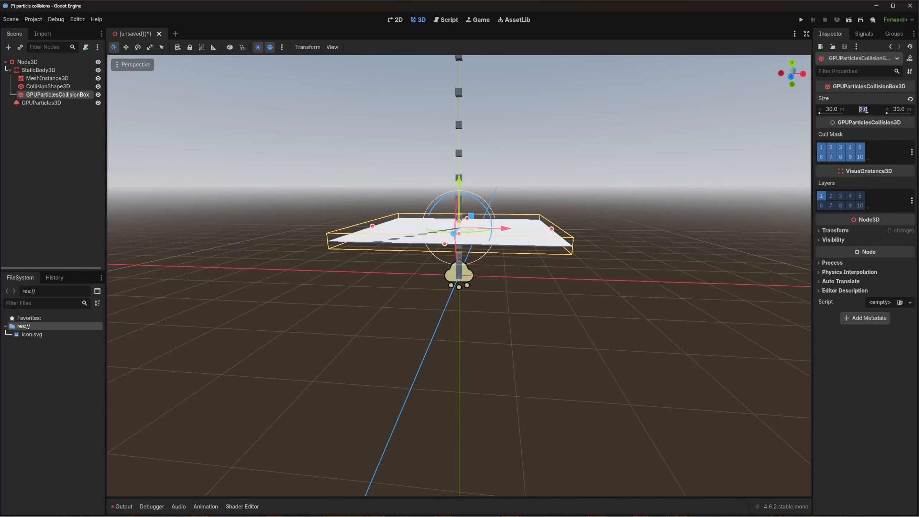
{"action": "type", "text": "0.1"}
{"action": "key", "text": "Return"}
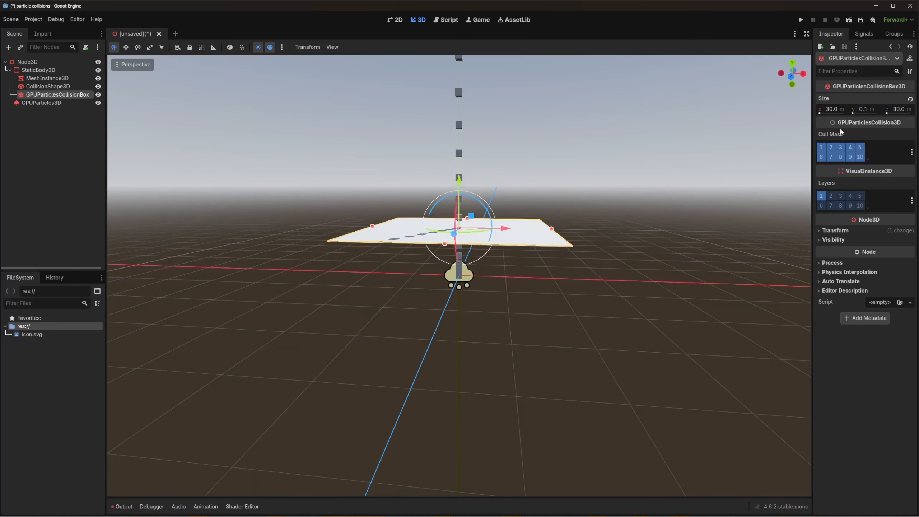
Step: Compare the particle emitter's visibility bounds with the extents of the collision box at the platform
{"action": "scroll", "coordinate": [783, 207], "scroll_direction": "up", "scroll_amount": 6}
{"action": "middle_click_drag", "start_coordinate": [657, 266], "coordinate": [595, 248]}
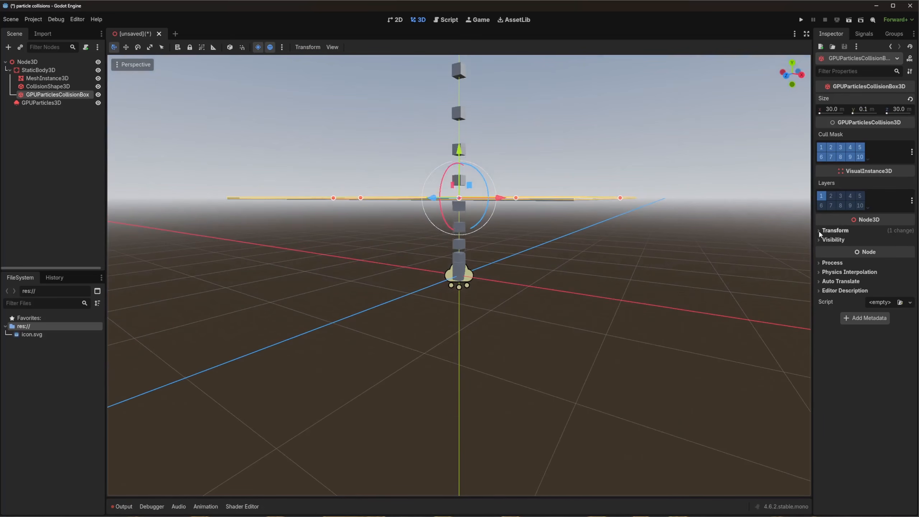
{"action": "left_click", "coordinate": [50, 103]}
{"action": "key", "text": "f"}
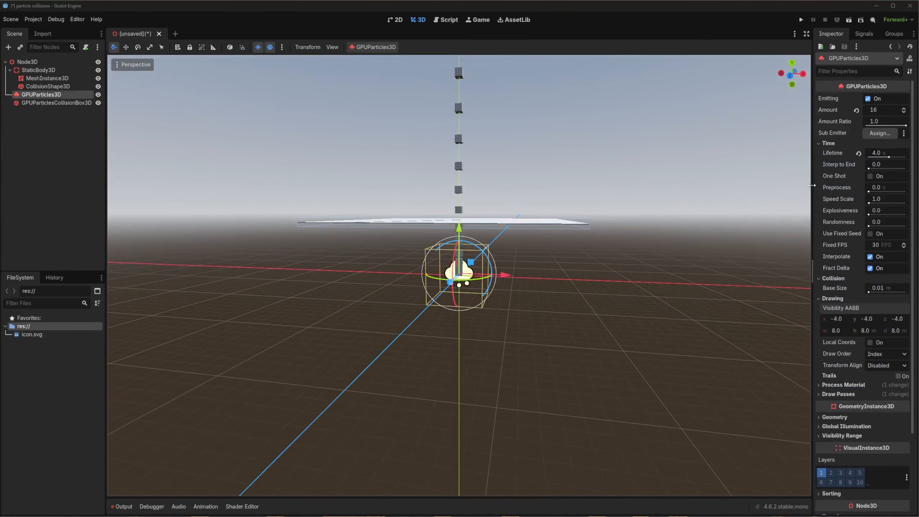
{"action": "left_click", "coordinate": [557, 292]}
{"action": "scroll", "coordinate": [557, 292], "scroll_direction": "up", "scroll_amount": 5}
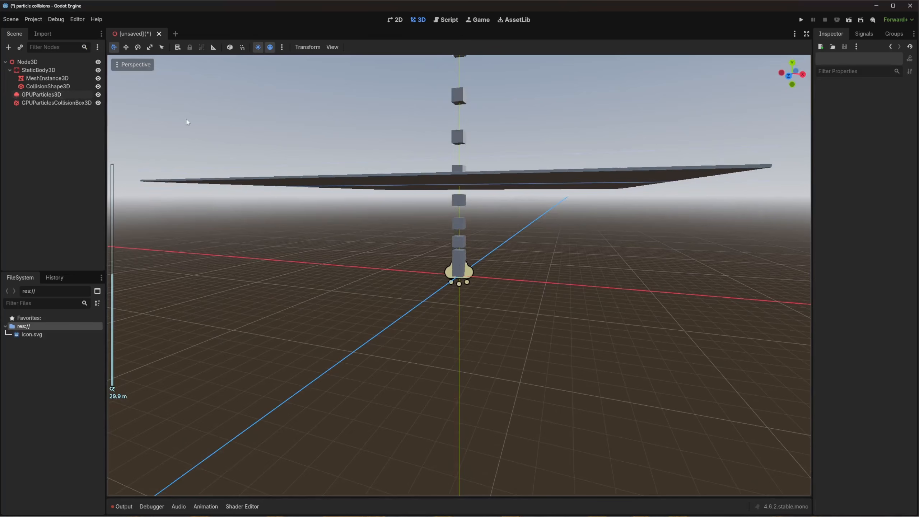
{"action": "left_click", "coordinate": [49, 95]}
{"action": "left_click", "coordinate": [53, 103]}
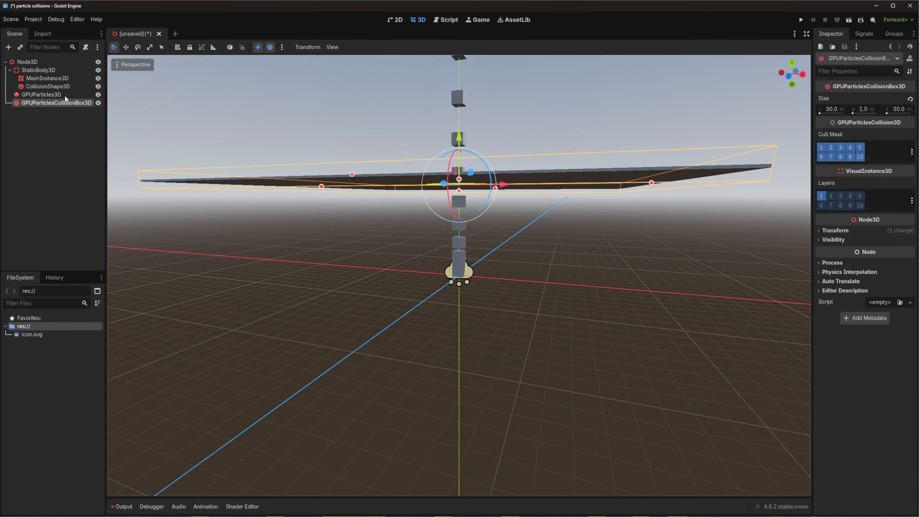
{"action": "left_click", "coordinate": [65, 97]}
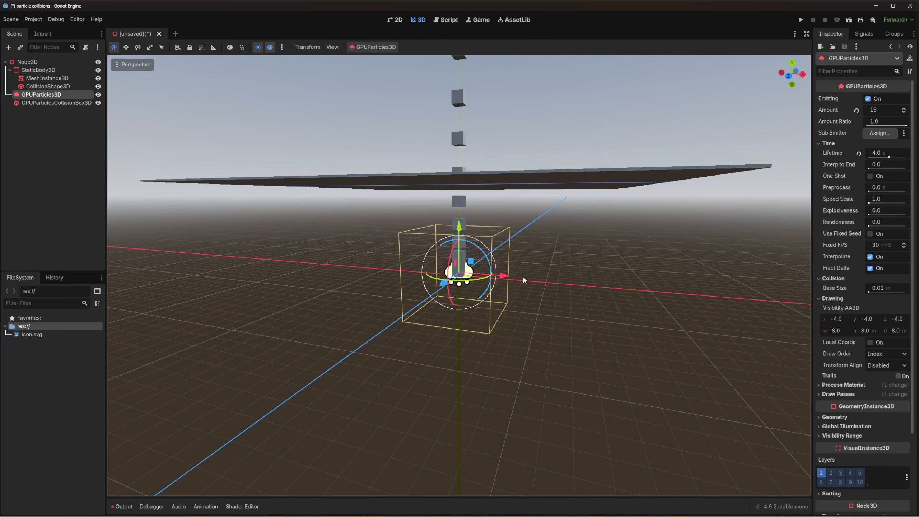
{"action": "middle_click_drag", "start_coordinate": [523, 277], "coordinate": [560, 263]}
{"action": "left_click", "coordinate": [82, 103]}
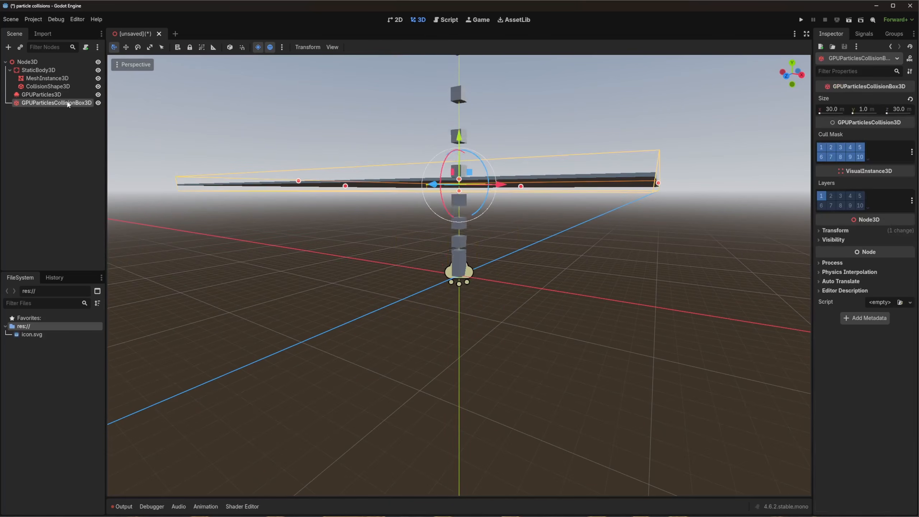
Step: Set the height of the GPUParticles3D visibility AABB to 20 m and check the particles beneath the platform
{"action": "left_click", "coordinate": [42, 94]}
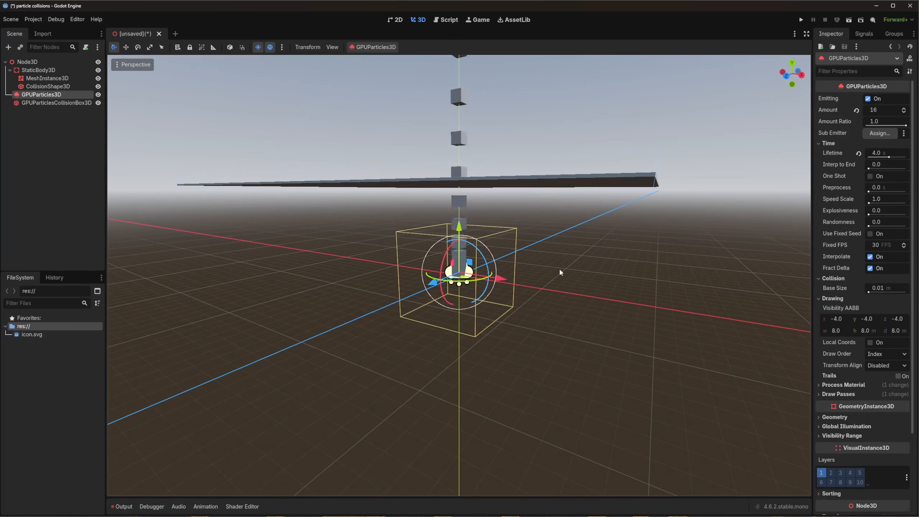
{"action": "left_click", "coordinate": [873, 331]}
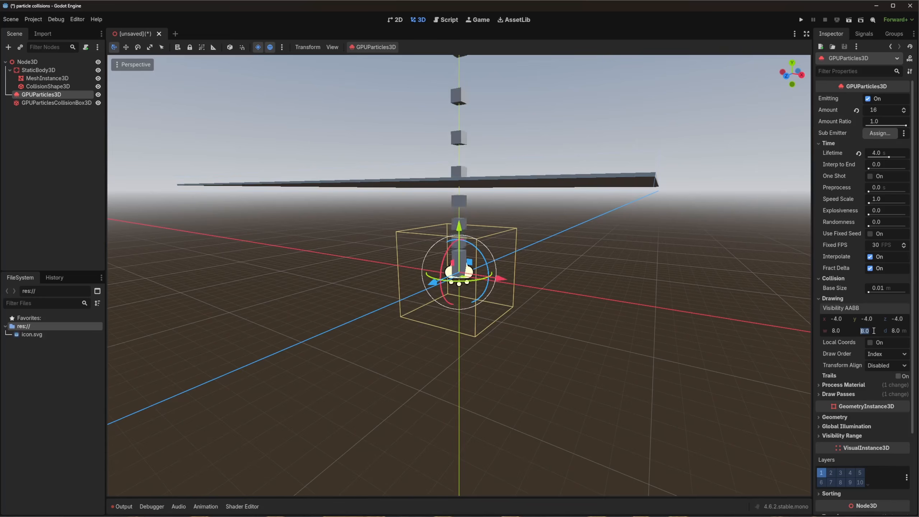
{"action": "type", "text": "20"}
{"action": "key", "text": "Return"}
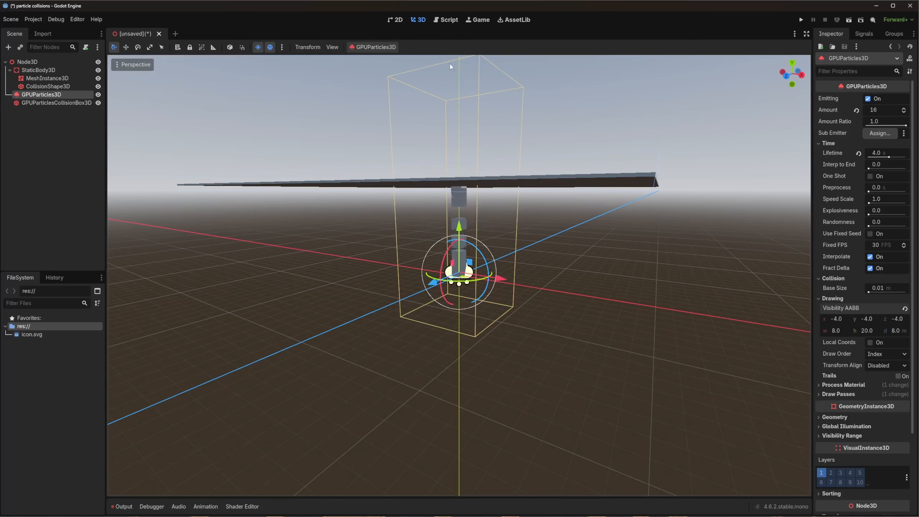
{"action": "scroll", "coordinate": [462, 101], "scroll_direction": "up", "scroll_amount": 5}
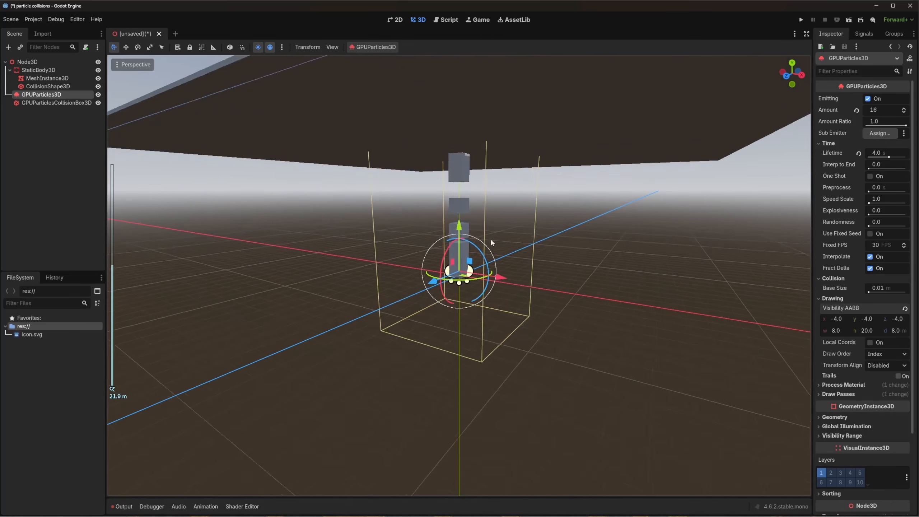
Step: Set the height, width and depth of the GPUParticles3D visibility AABB to 15 m each
{"action": "left_click", "coordinate": [866, 331]}
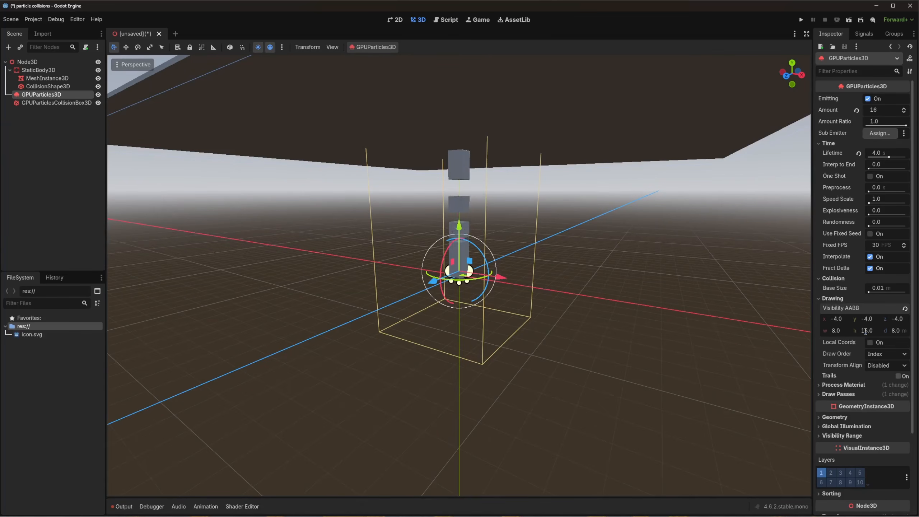
{"action": "scroll", "coordinate": [521, 236], "scroll_direction": "down", "scroll_amount": 8}
{"action": "scroll", "coordinate": [521, 236], "scroll_direction": "up", "scroll_amount": 4}
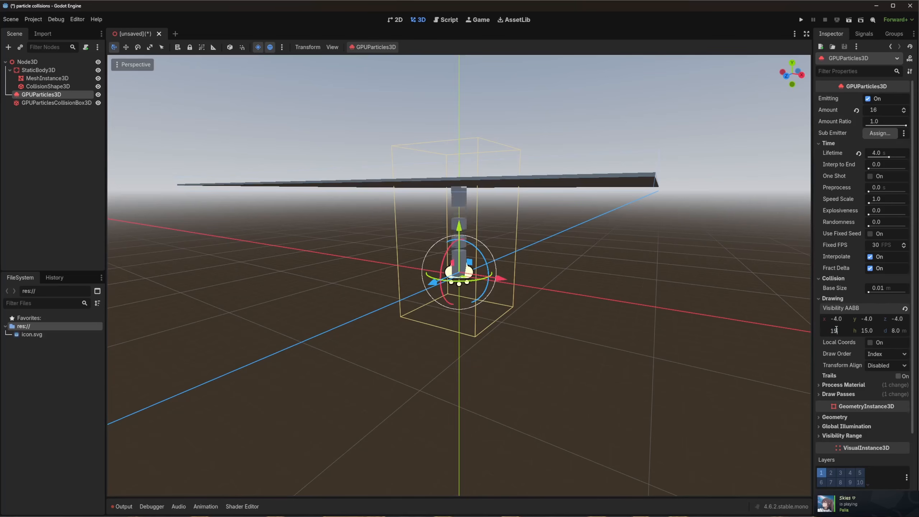
{"action": "key", "text": "Return"}
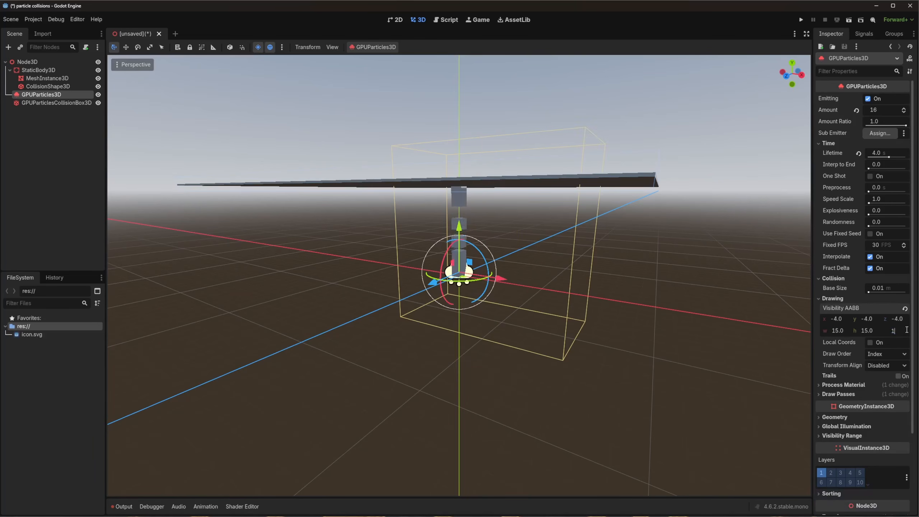
{"action": "key", "text": "Return"}
{"action": "scroll", "coordinate": [581, 328], "scroll_direction": "down", "scroll_amount": 4}
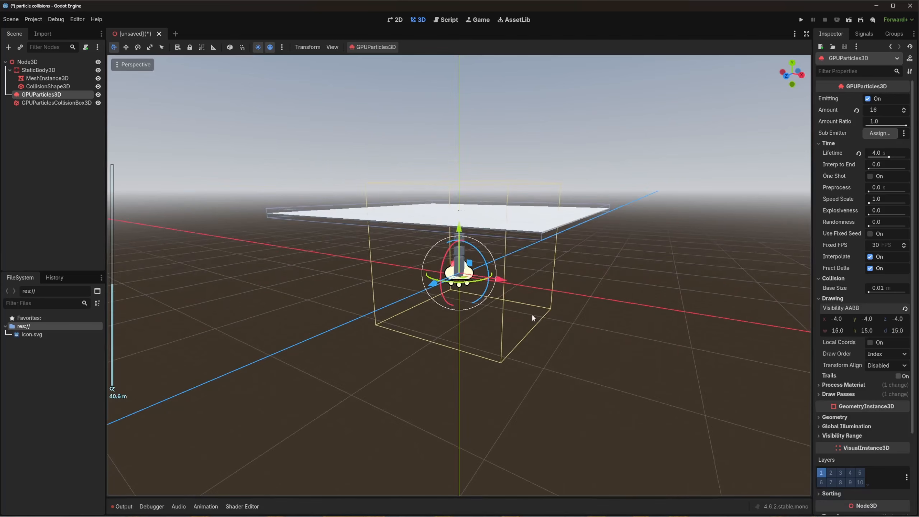
Step: Move the particle emitter along the negative X axis beneath the platform
{"action": "middle_click_drag", "start_coordinate": [532, 315], "coordinate": [565, 308]}
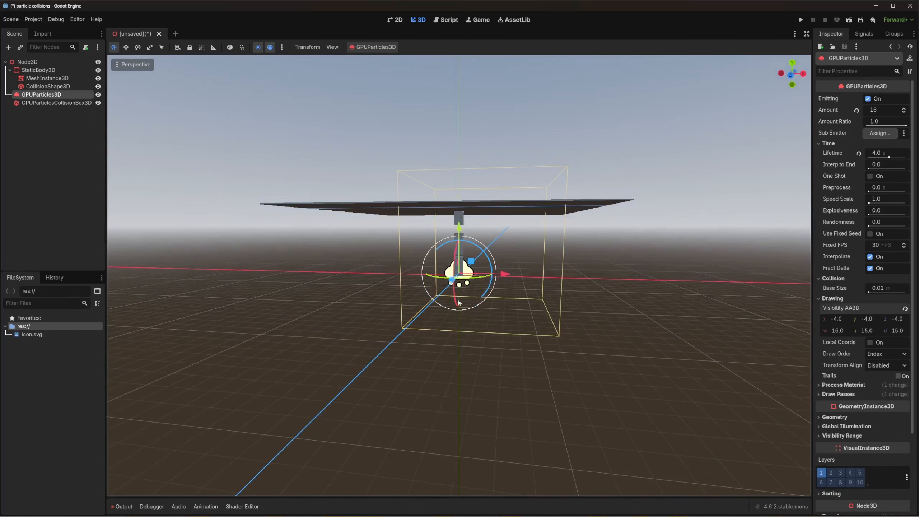
{"action": "scroll", "coordinate": [466, 296], "scroll_direction": "up", "scroll_amount": 3}
{"action": "left_click_drag", "start_coordinate": [506, 274], "coordinate": [455, 273]}
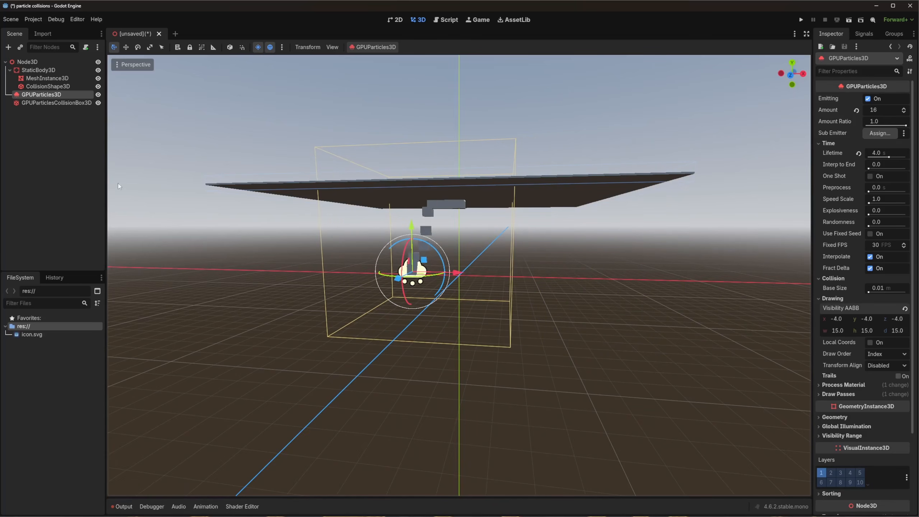
Step: Add a GPUParticlesAttractorBox3D node under the root Node3D
{"action": "left_click", "coordinate": [26, 61]}
{"action": "left_click", "coordinate": [7, 47]}
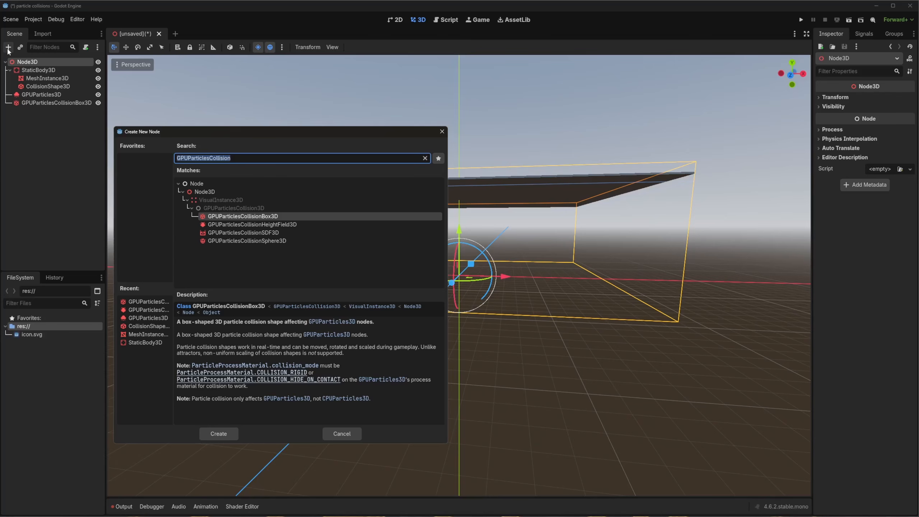
{"action": "key", "text": "Right"}
{"action": "key", "text": "BackSpace"}
{"action": "key", "text": "BackSpace"}
{"action": "key", "text": "BackSpace"}
{"action": "key", "text": "BackSpace"}
{"action": "key", "text": "BackSpace"}
{"action": "key", "text": "BackSpace"}
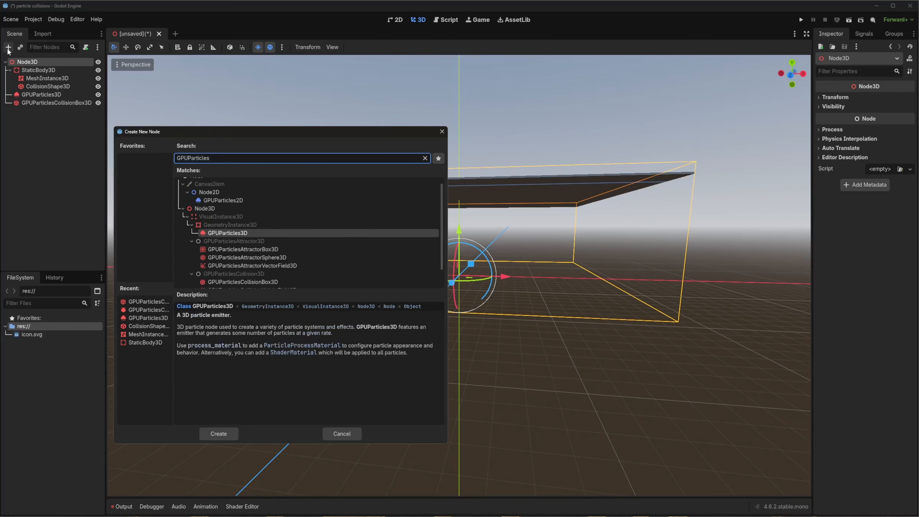
{"action": "double_click", "coordinate": [286, 249]}
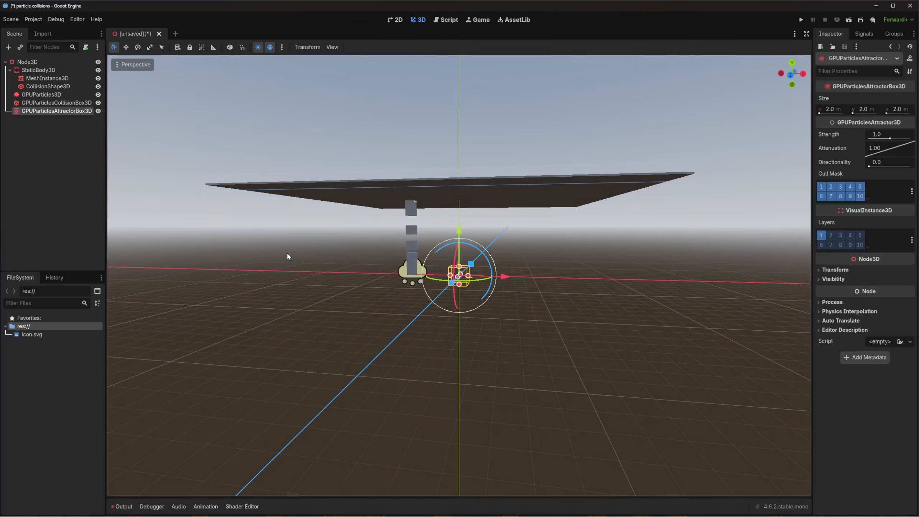
Step: Move the attractor box up to the platform and stretch its size to about 20.29 m in X and 23.56 m in Z
{"action": "left_click_drag", "start_coordinate": [507, 277], "coordinate": [591, 277]}
{"action": "left_click_drag", "start_coordinate": [553, 231], "coordinate": [377, 191]}
{"action": "middle_click_drag", "start_coordinate": [395, 191], "coordinate": [442, 243]}
{"action": "left_click_drag", "start_coordinate": [469, 201], "coordinate": [549, 210]}
{"action": "left_click_drag", "start_coordinate": [450, 204], "coordinate": [349, 260]}
{"action": "middle_click_drag", "start_coordinate": [349, 260], "coordinate": [482, 263]}
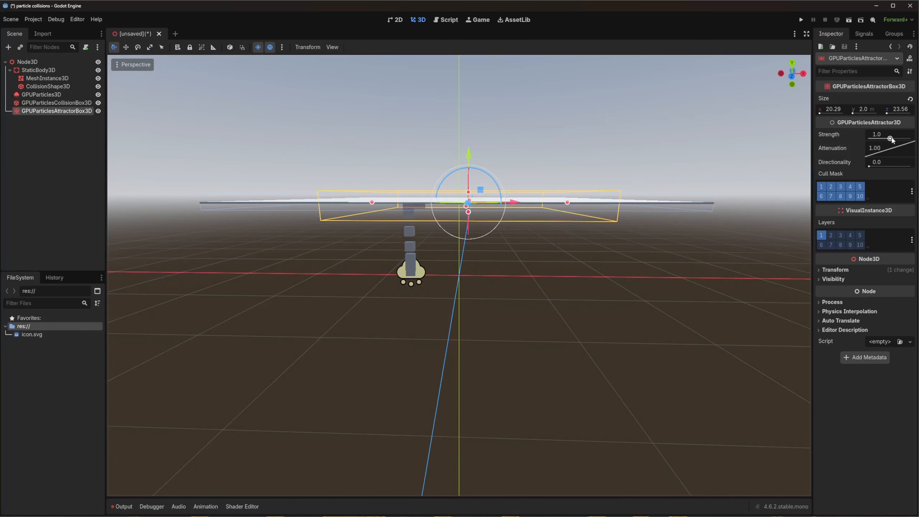
Step: Try a strength of about 77.35 and then about -55.14 on the attractor box
{"action": "left_click_drag", "start_coordinate": [890, 139], "coordinate": [902, 139]}
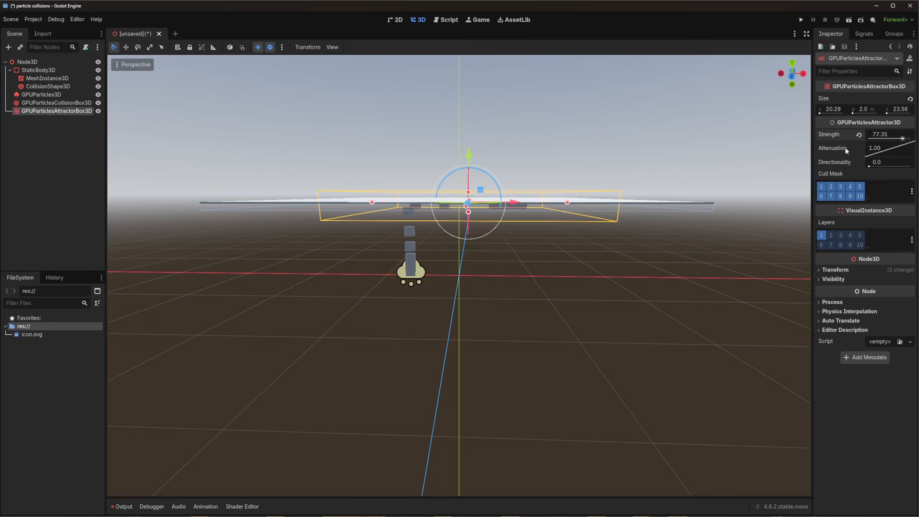
{"action": "scroll", "coordinate": [527, 215], "scroll_direction": "up", "scroll_amount": 5}
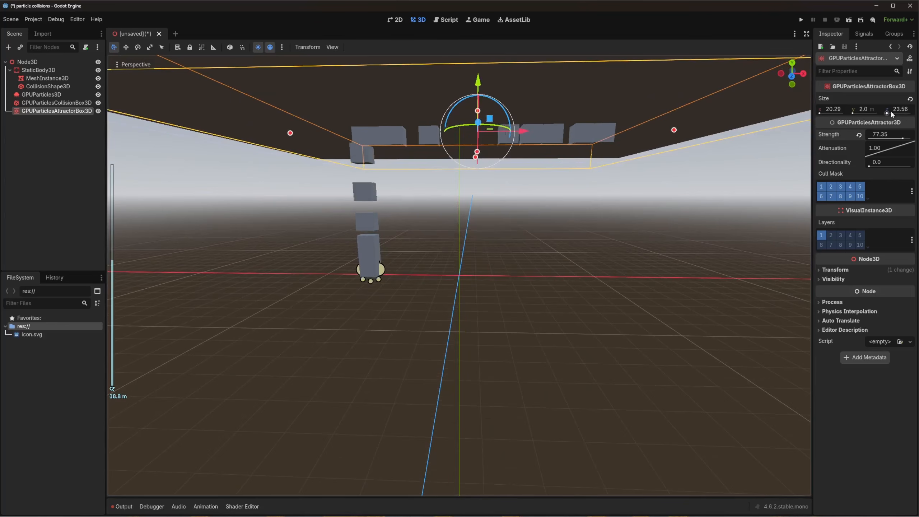
{"action": "left_click_drag", "start_coordinate": [902, 139], "coordinate": [880, 139]}
Step: Shift the attractor box along the positive X axis and extend its X size towards the emitter to about 28.37 m
{"action": "left_click_drag", "start_coordinate": [530, 132], "coordinate": [684, 133]}
{"action": "scroll", "coordinate": [480, 188], "scroll_direction": "down", "scroll_amount": 5}
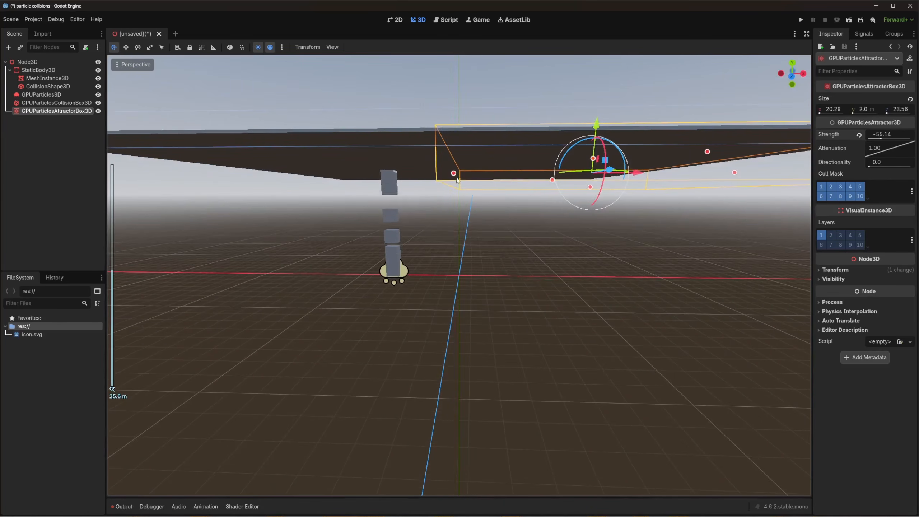
{"action": "left_click_drag", "start_coordinate": [457, 180], "coordinate": [347, 173]}
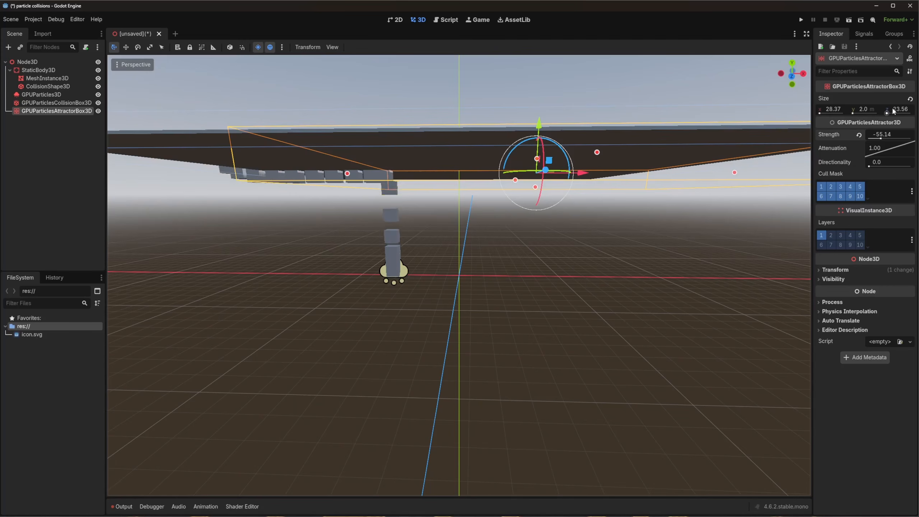
Step: Reset the attractor box's size and stretch both X ends to a width of about 31.08 m beneath the platform
{"action": "left_click", "coordinate": [909, 99]}
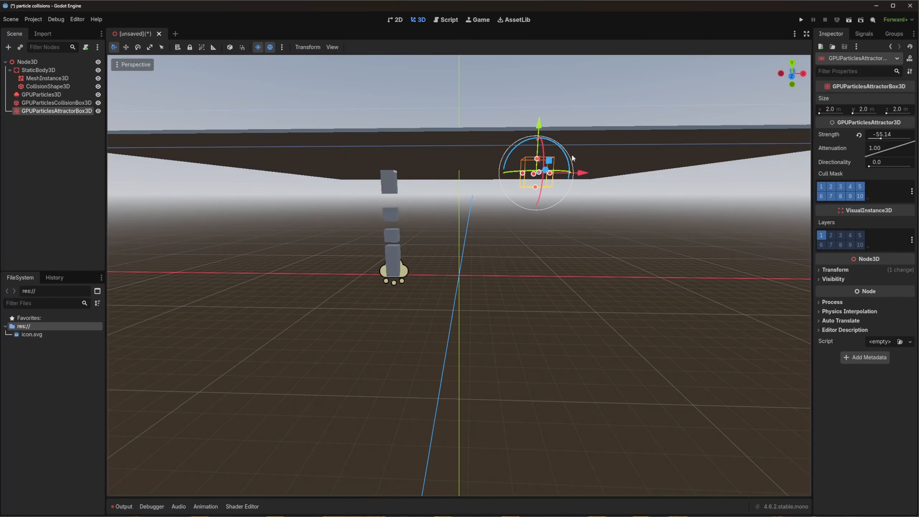
{"action": "left_click_drag", "start_coordinate": [525, 176], "coordinate": [251, 166]}
{"action": "left_click_drag", "start_coordinate": [524, 176], "coordinate": [668, 173]}
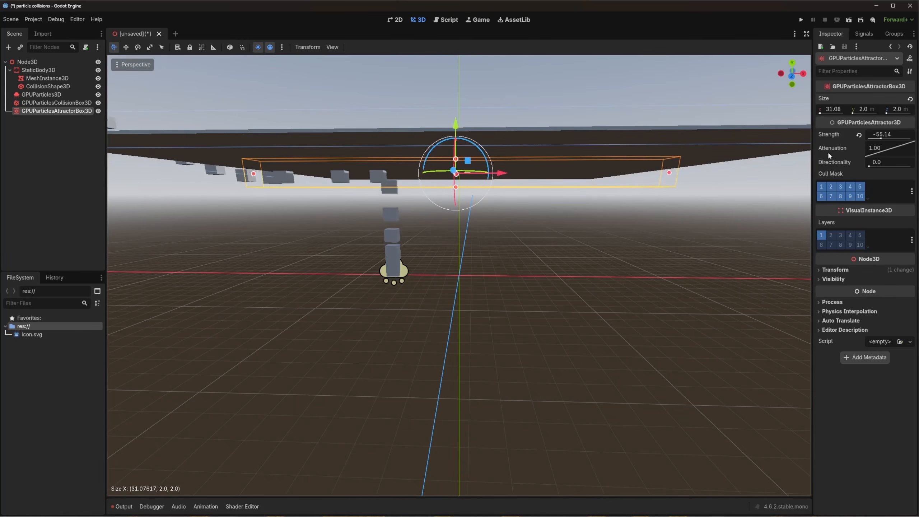
Step: Reset the attractor box's strength to 1.0 and stretch its Z size to about 24.08 m across the platform
{"action": "left_click", "coordinate": [858, 134]}
{"action": "middle_click_drag", "start_coordinate": [599, 196], "coordinate": [492, 203]}
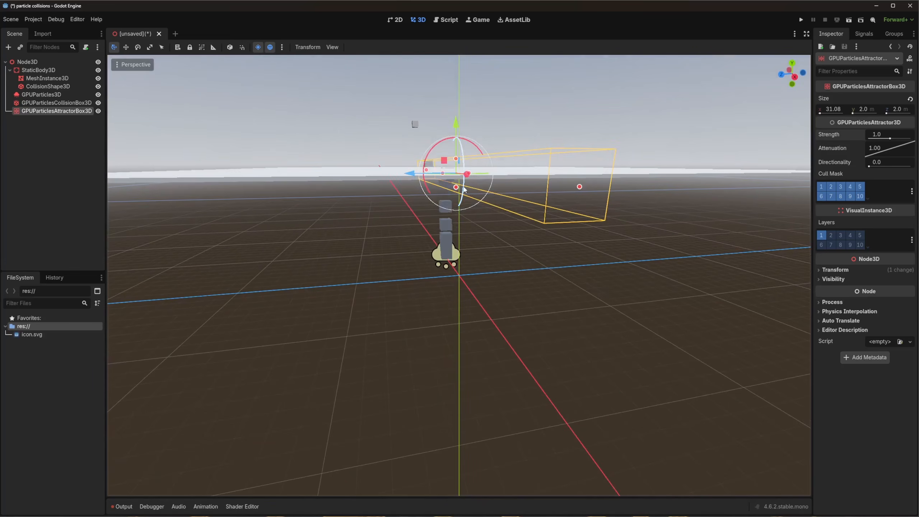
{"action": "middle_click_drag", "start_coordinate": [442, 189], "coordinate": [452, 219]}
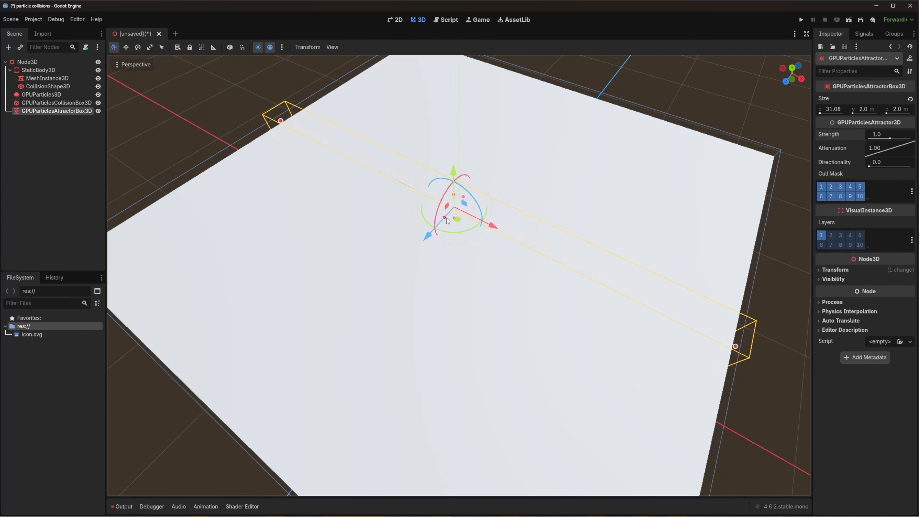
{"action": "left_click_drag", "start_coordinate": [447, 218], "coordinate": [503, 201]}
{"action": "scroll", "coordinate": [467, 286], "scroll_direction": "down", "scroll_amount": 5}
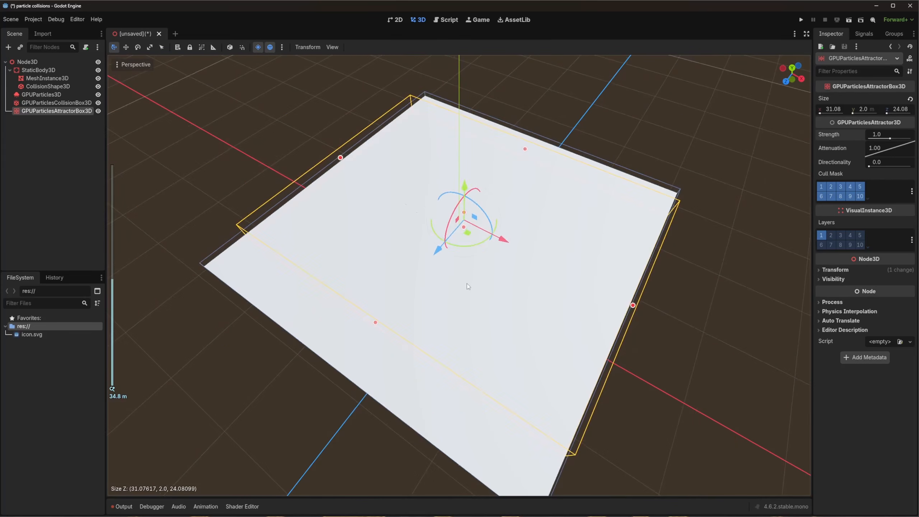
Step: Set the amount of particles emitted by GPUParticles3D to 32
{"action": "middle_click_drag", "start_coordinate": [467, 283], "coordinate": [449, 219]}
{"action": "scroll", "coordinate": [437, 239], "scroll_direction": "up", "scroll_amount": 6}
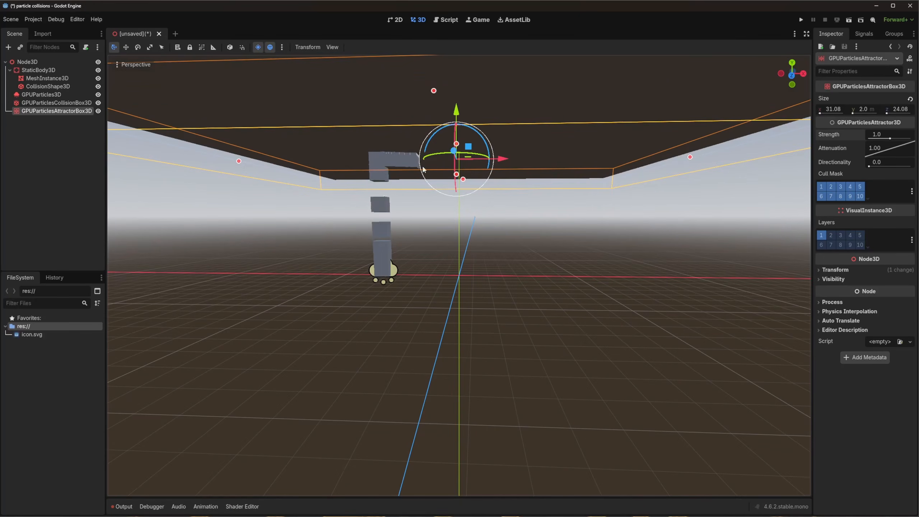
{"action": "left_click", "coordinate": [64, 95]}
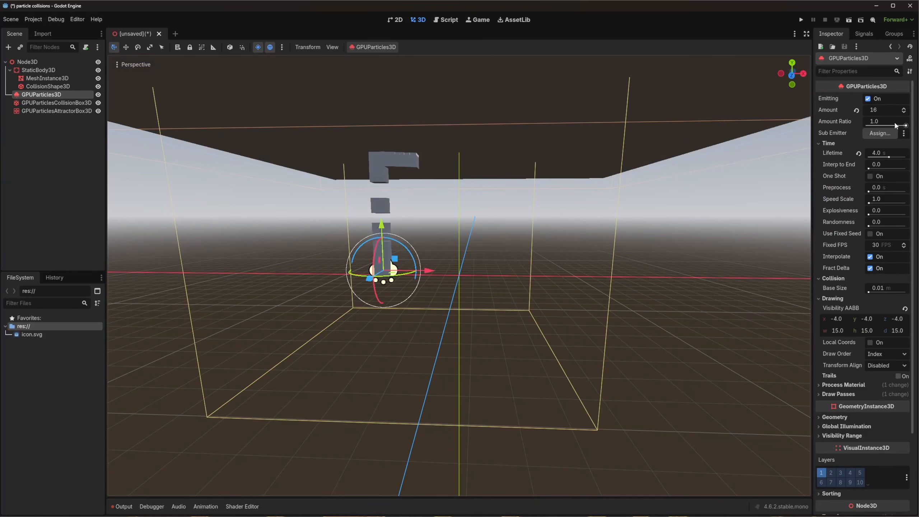
{"action": "type", "text": "32"}
{"action": "key", "text": "Return"}
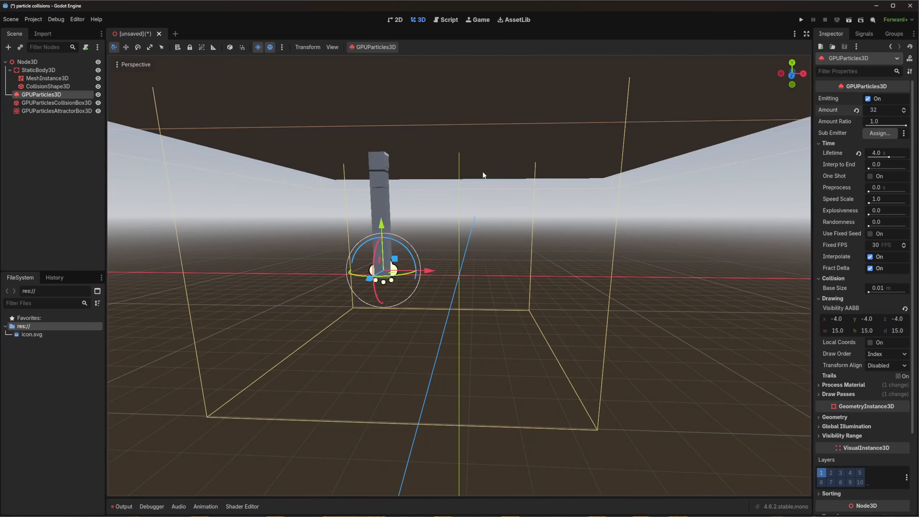
Step: Try a strength of -1.25 on the attractor box, reset it, and set the strength to 2.0
{"action": "left_click", "coordinate": [50, 111]}
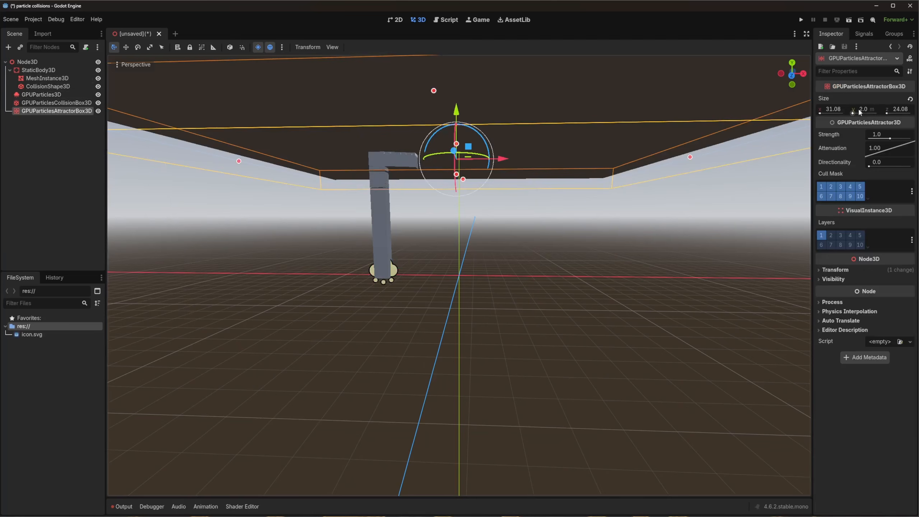
{"action": "left_click_drag", "start_coordinate": [890, 138], "coordinate": [889, 141]}
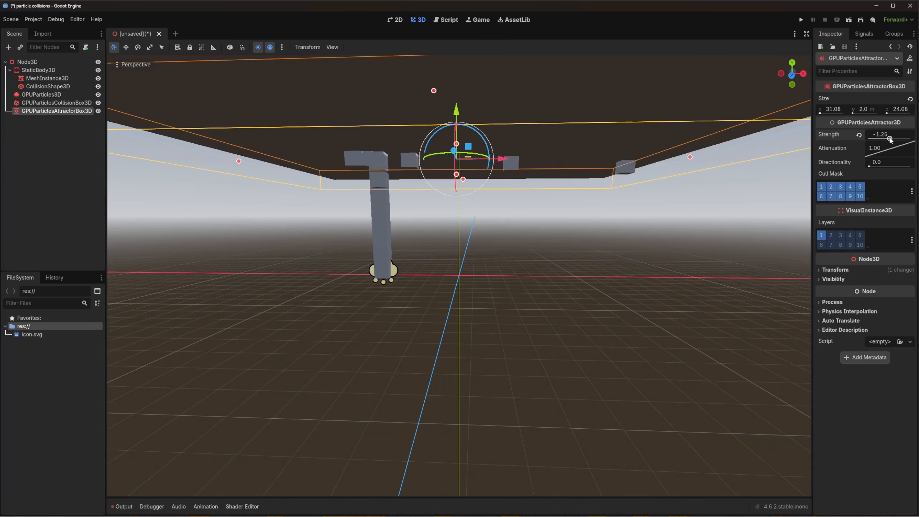
{"action": "left_click", "coordinate": [858, 135]}
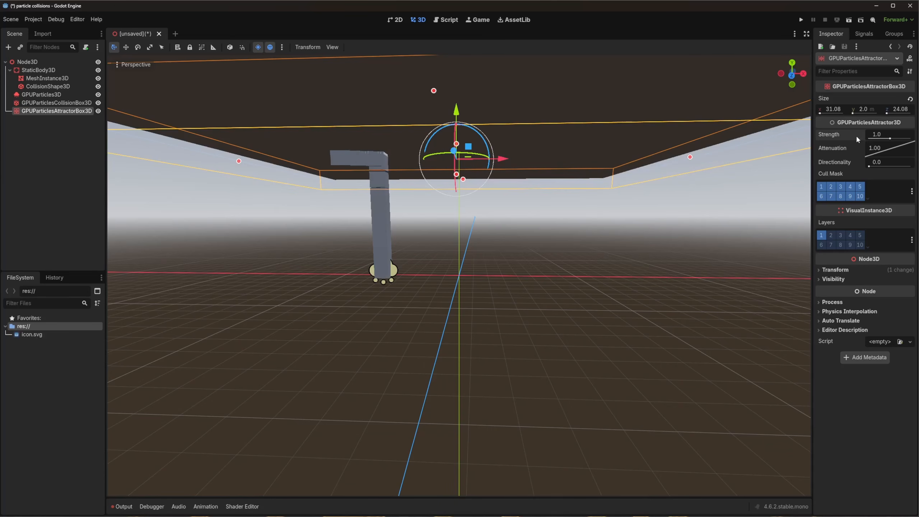
{"action": "left_click", "coordinate": [888, 134]}
{"action": "type", "text": "2"}
{"action": "key", "text": "Return"}
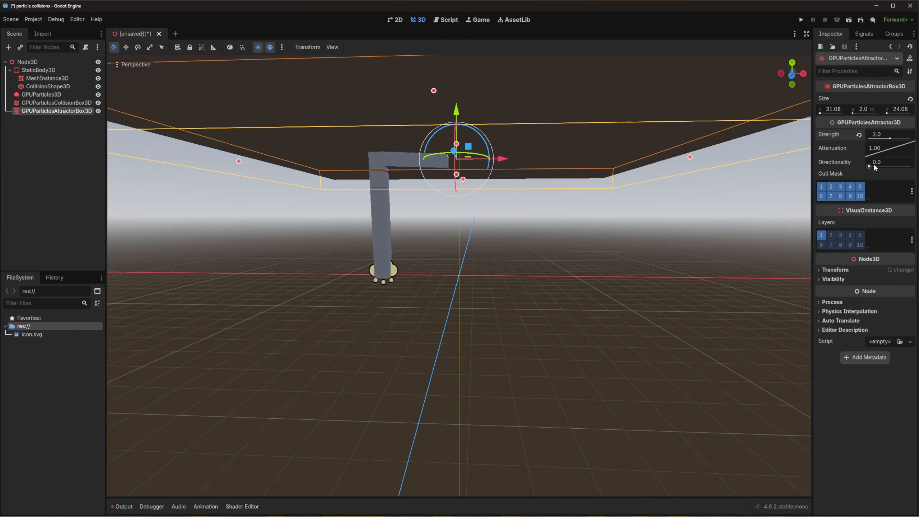
Step: Move the attractor box along the positive X axis away from the particle stream and back towards the platform's centre
{"action": "scroll", "coordinate": [507, 207], "scroll_direction": "down", "scroll_amount": 4}
{"action": "middle_click_drag", "start_coordinate": [506, 207], "coordinate": [503, 226]}
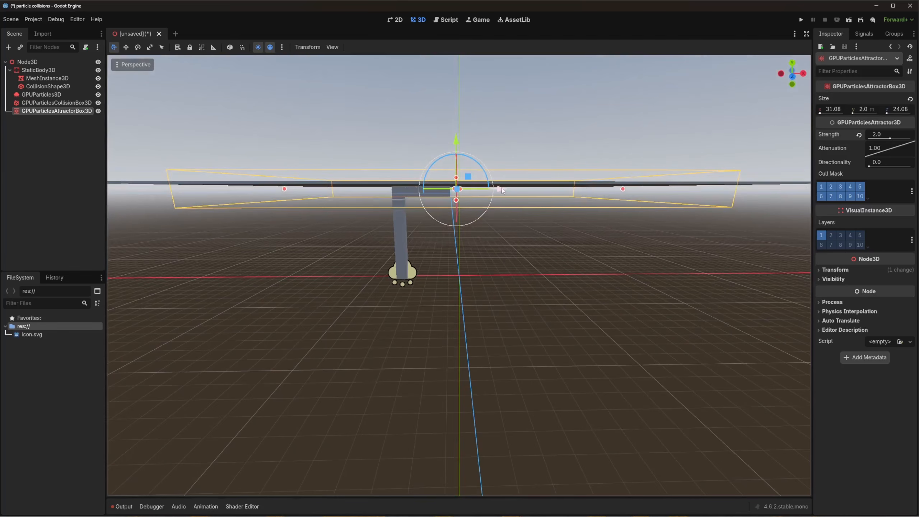
{"action": "left_click_drag", "start_coordinate": [500, 189], "coordinate": [601, 188]}
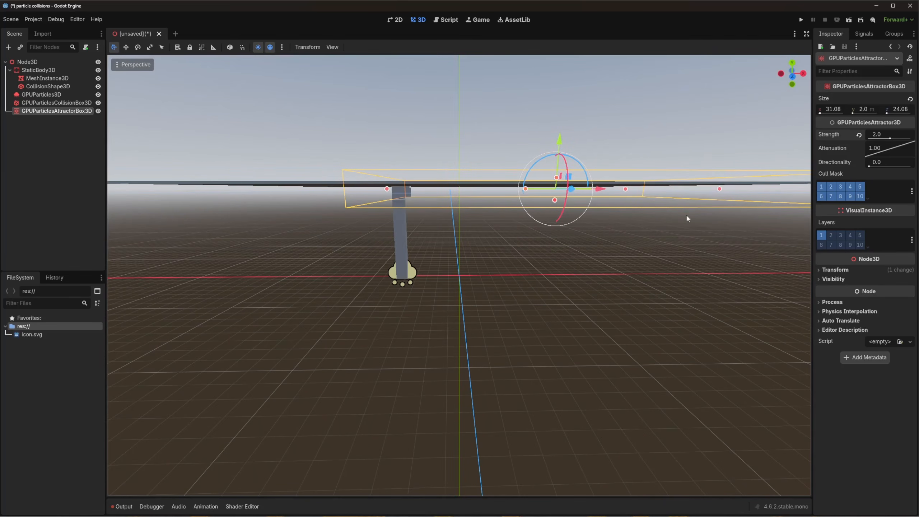
{"action": "middle_click_drag", "start_coordinate": [500, 260], "coordinate": [467, 239]}
{"action": "left_click_drag", "start_coordinate": [605, 190], "coordinate": [510, 197]}
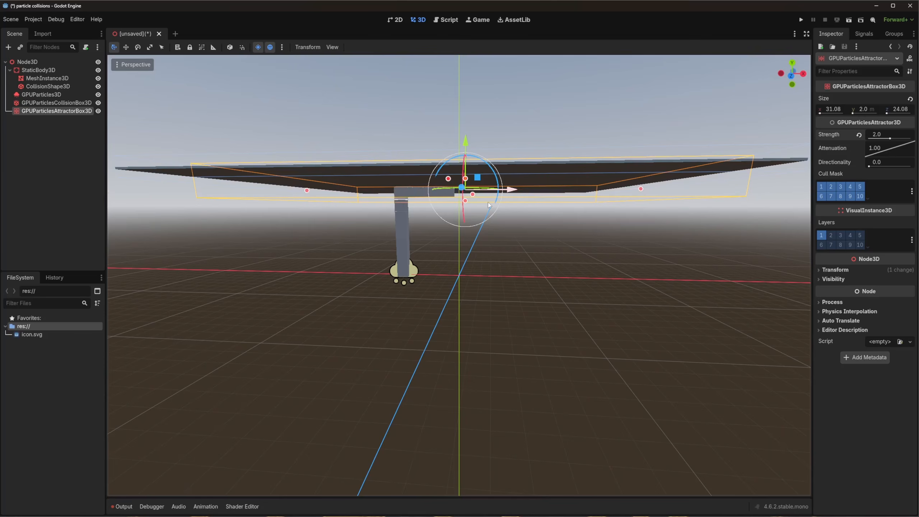
{"action": "scroll", "coordinate": [425, 224], "scroll_direction": "up", "scroll_amount": 4}
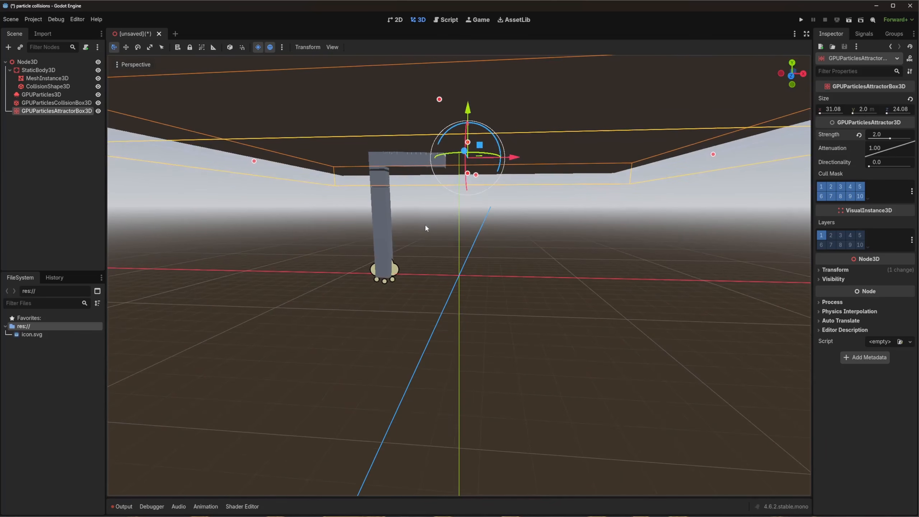